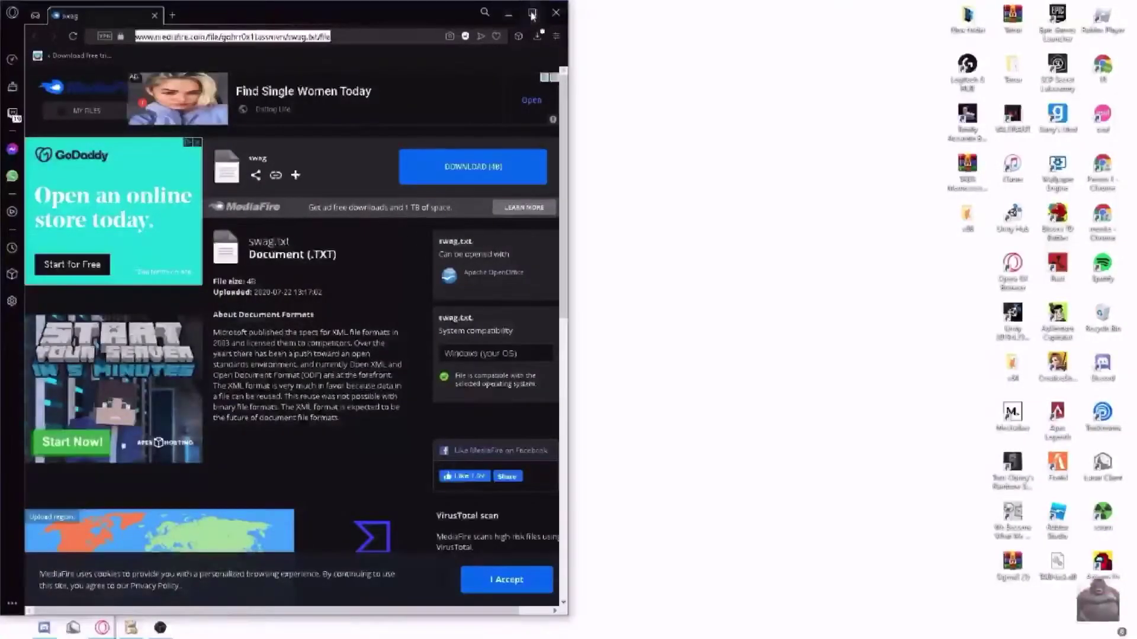
- Maximize the browser and download swag.txt from the MediaFire page
left_click(532, 14)
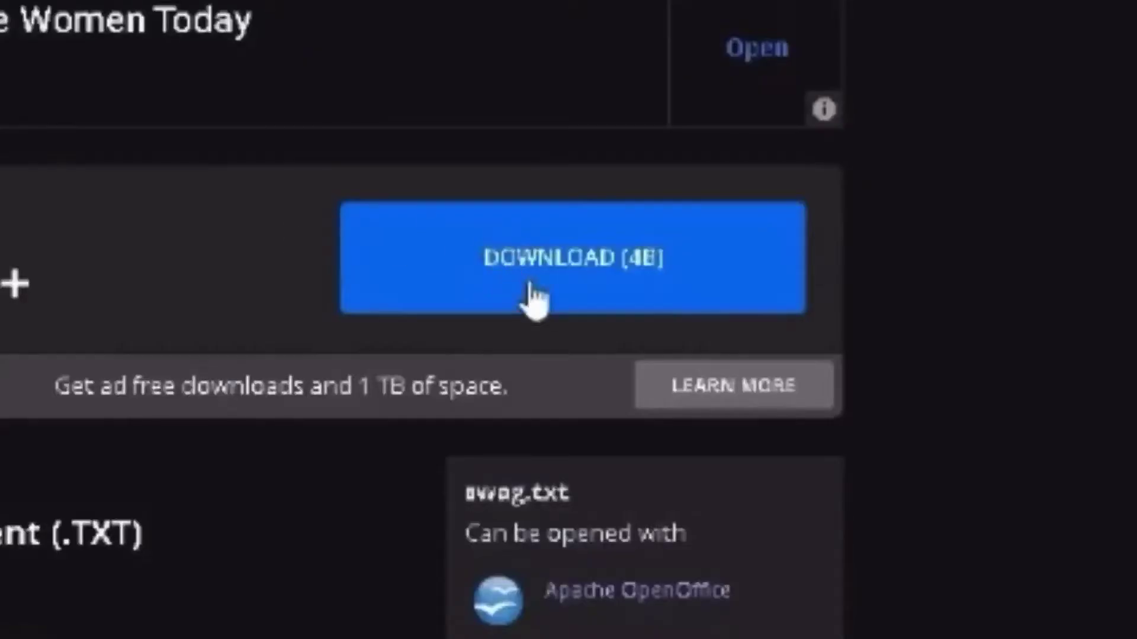
left_click(768, 168)
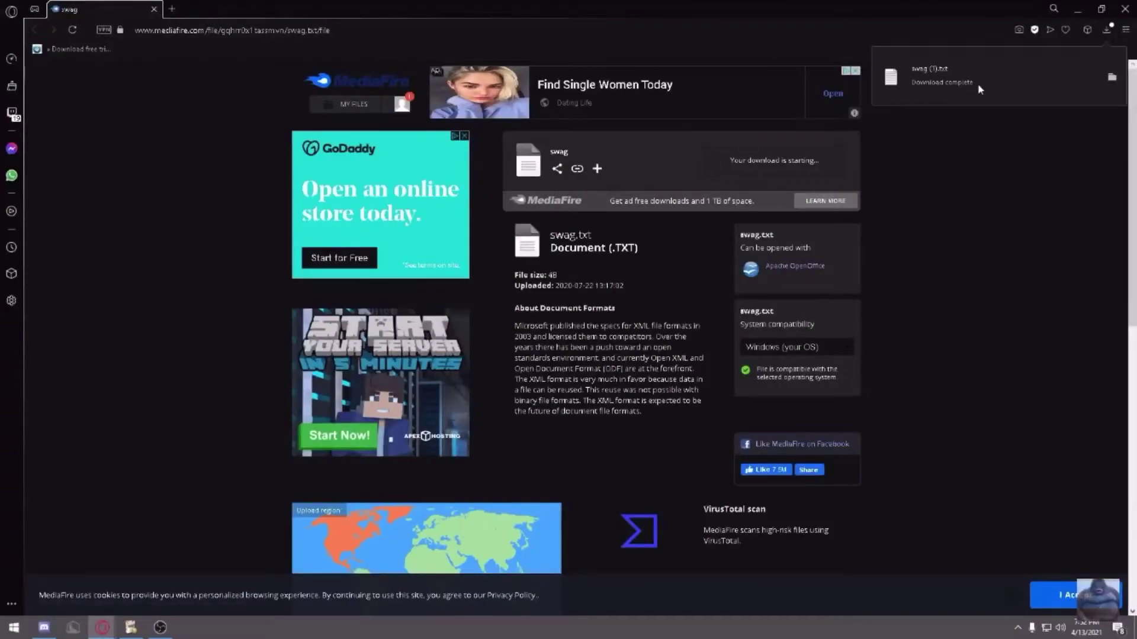
- Open the downloaded swag (1).txt in Notepad, maximized and zoomed in to inspect the glyph
left_click(942, 75)
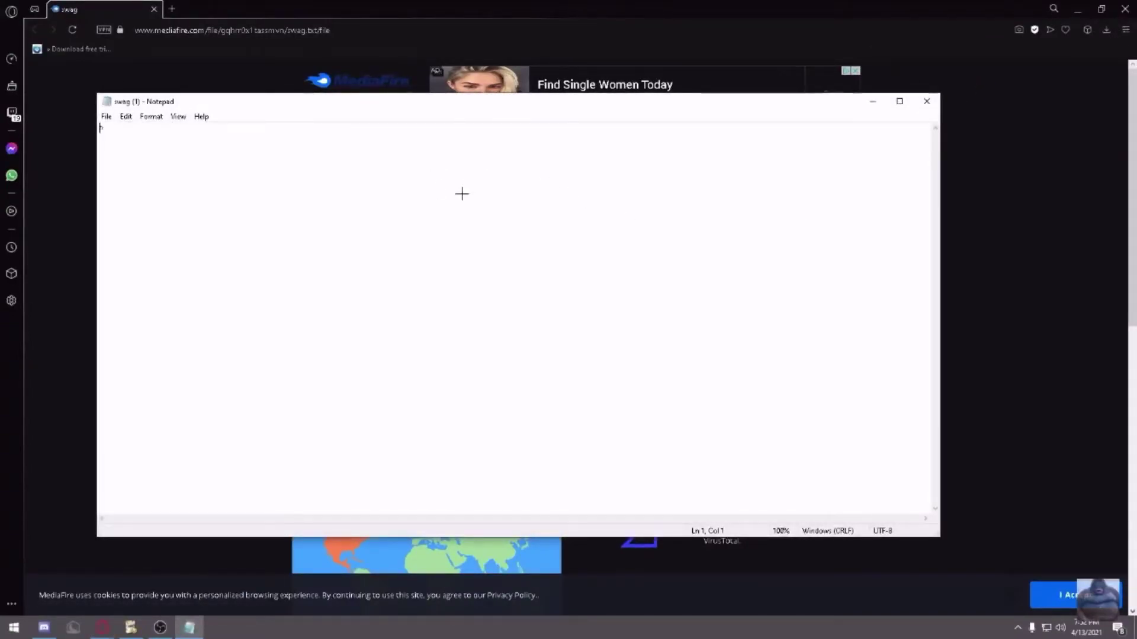
left_click(899, 101)
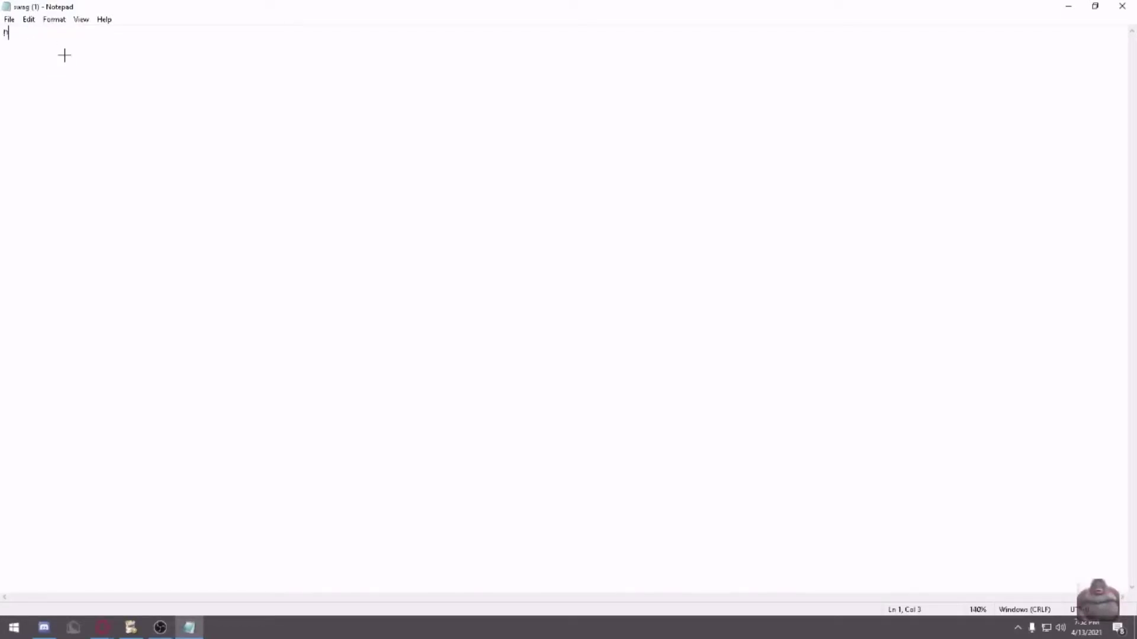
key("ctrl+plus")
key("ctrl+plus")
key("ctrl+plus")
key("ctrl+plus")
key("ctrl+plus")
key("ctrl+plus")
key("ctrl+plus")
key("ctrl+plus")
key("ctrl+plus")
key("ctrl+plus")
key("ctrl+plus")
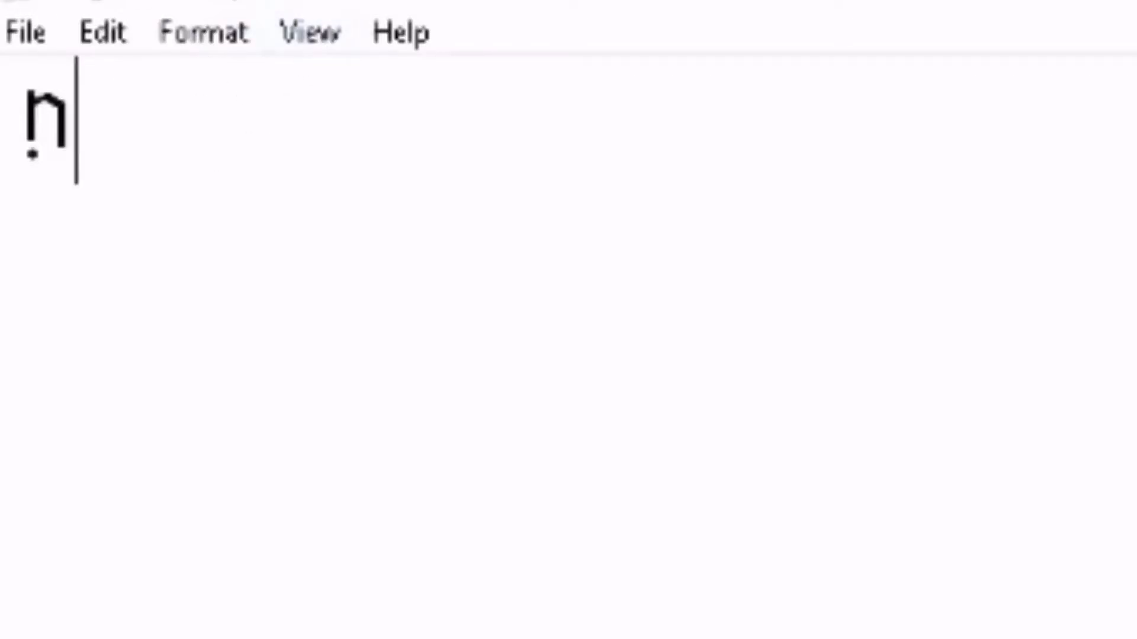
- Delete the dot beneath the special character, leaving a single clean glyph
key("Left")
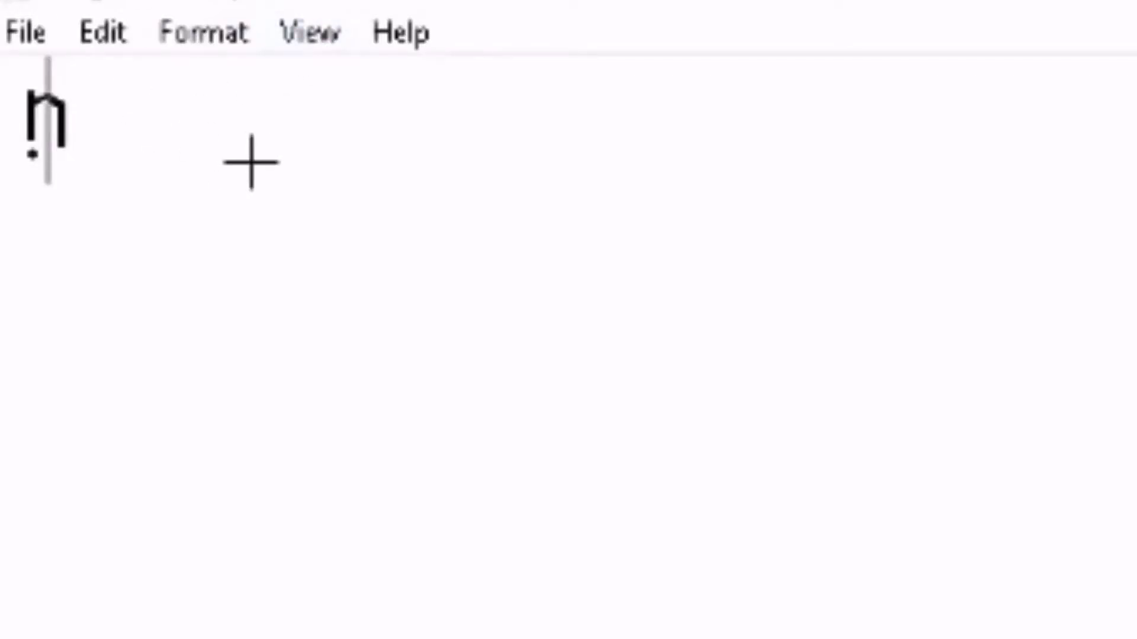
key("Delete")
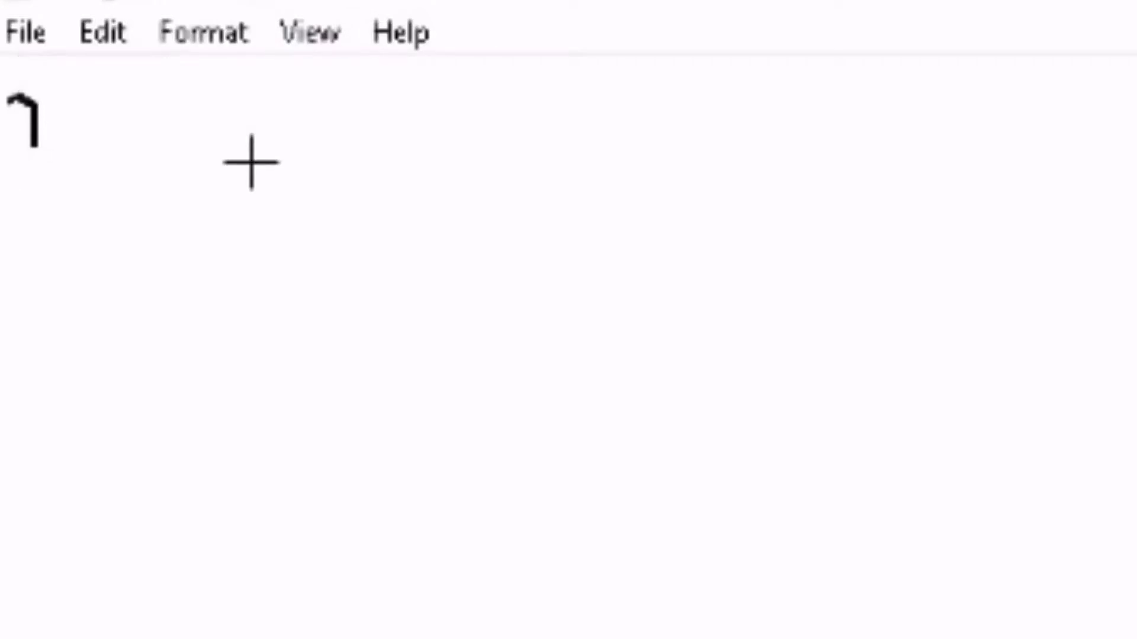
type("mo")
key("BackSpace")
key("BackSpace")
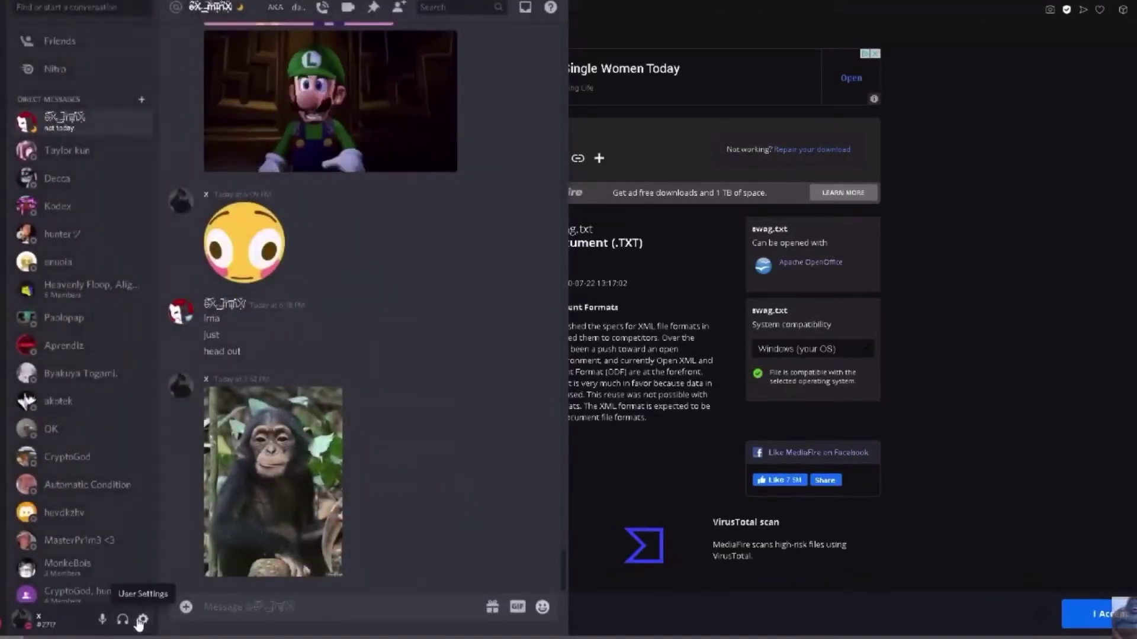
- Change the Discord username to the single special character, confirming with the current password
left_click(142, 612)
left_click(457, 150)
type("O")
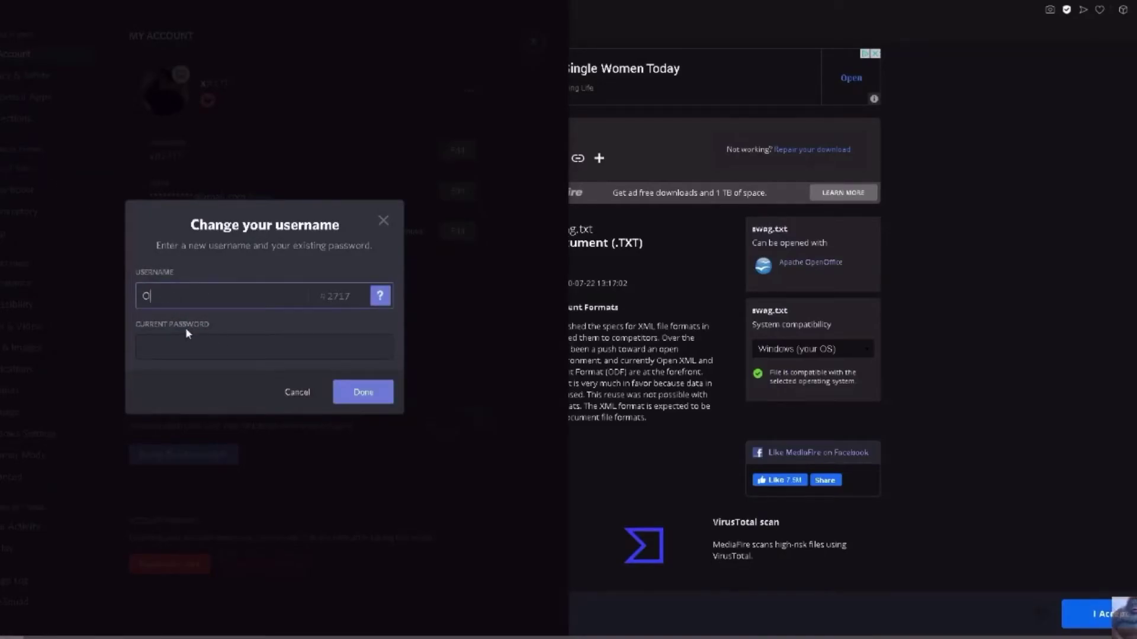
left_click(182, 335)
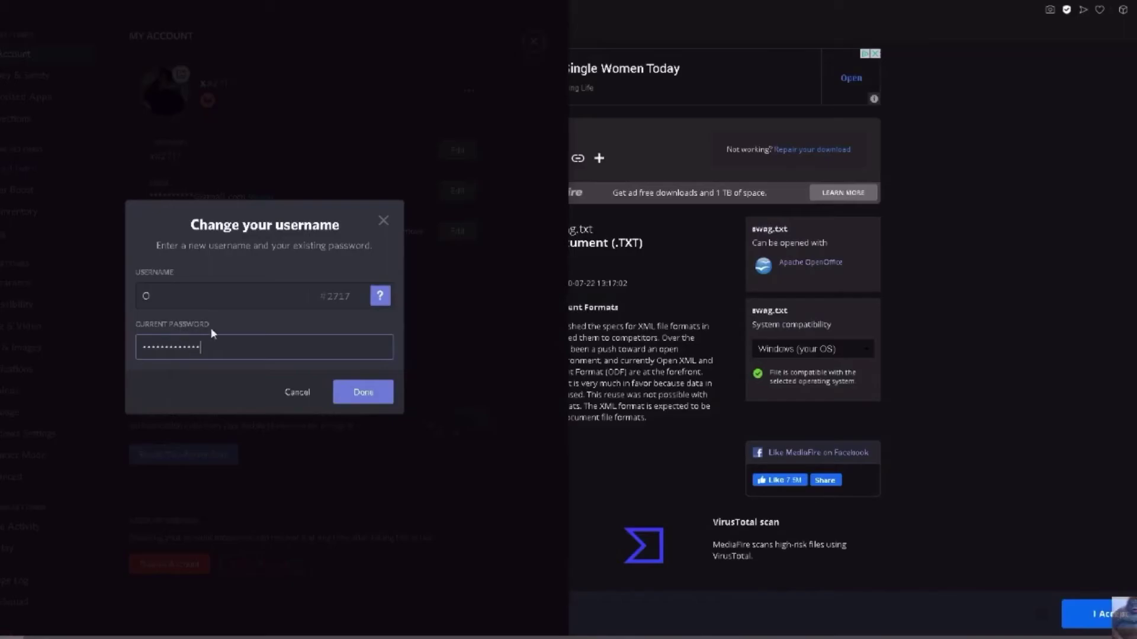
left_click(375, 395)
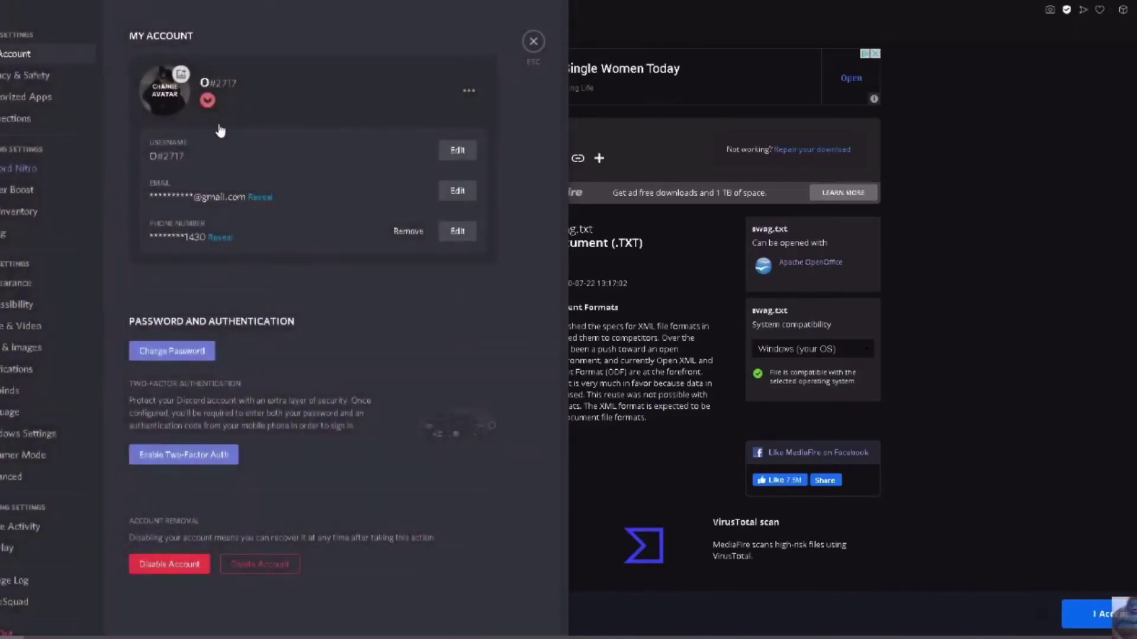
- Return to the direct message chat and start a voice call
left_click(532, 41)
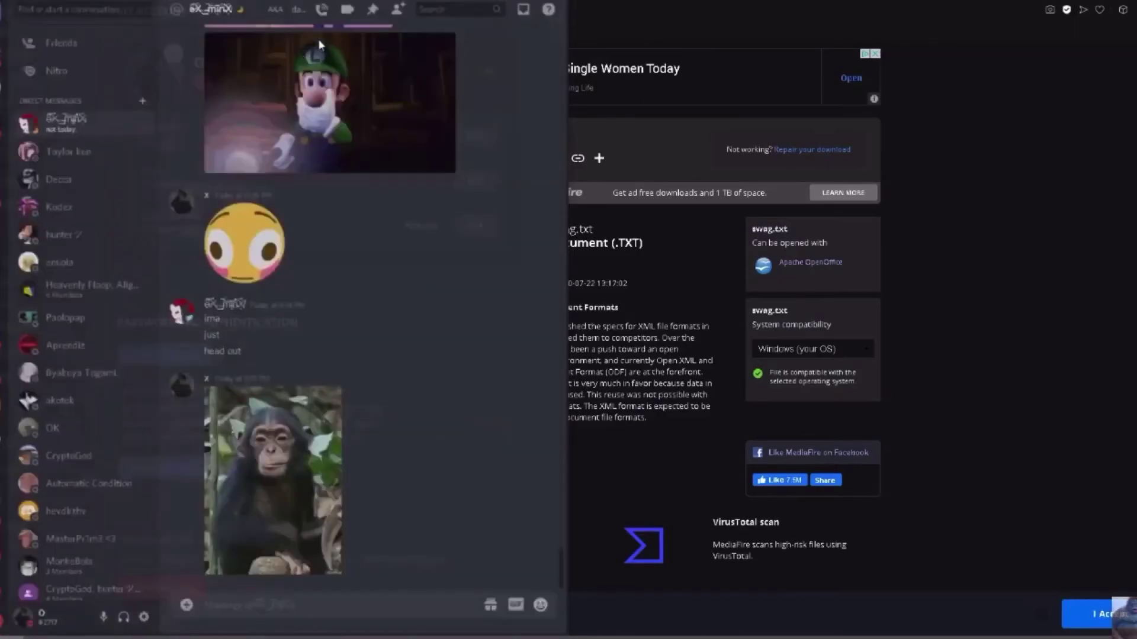
left_click(322, 9)
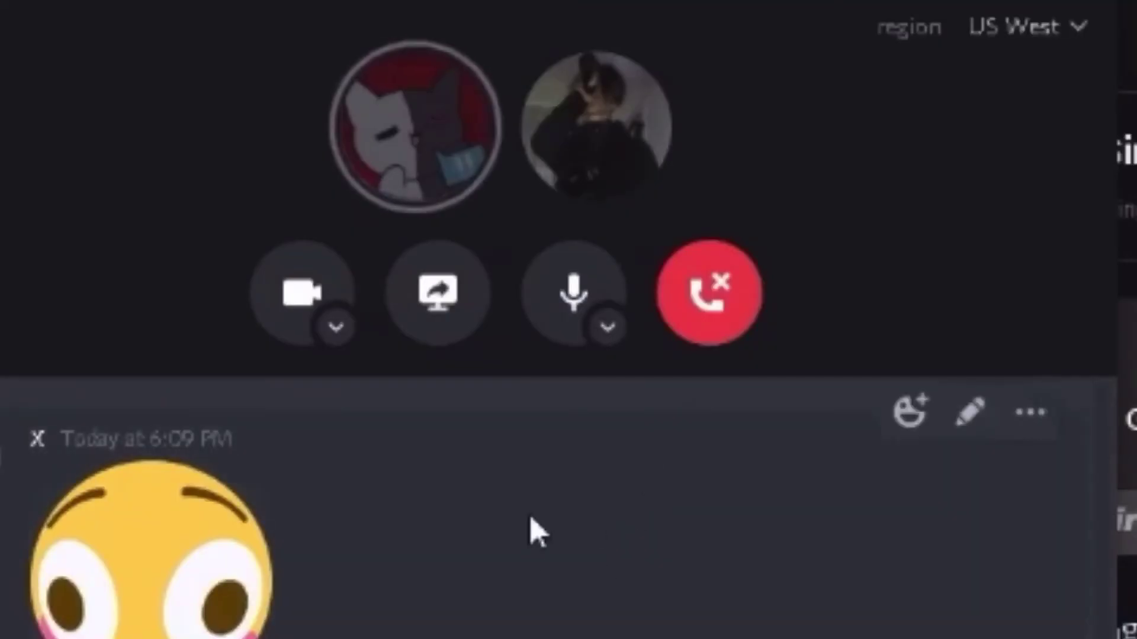
scroll(675, 410, "up", 3)
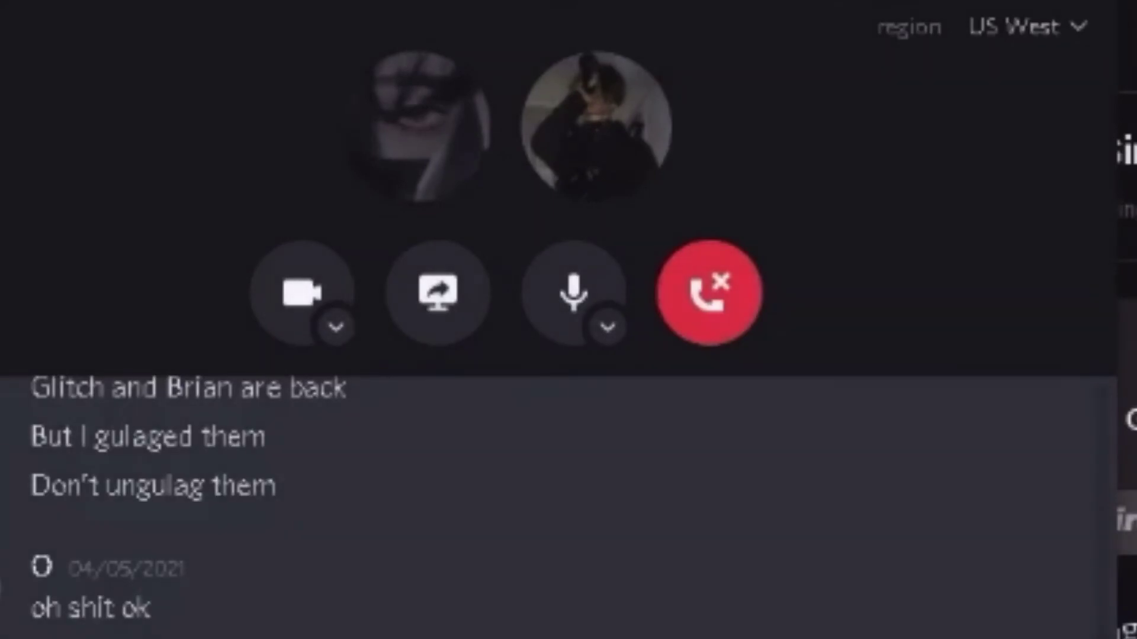